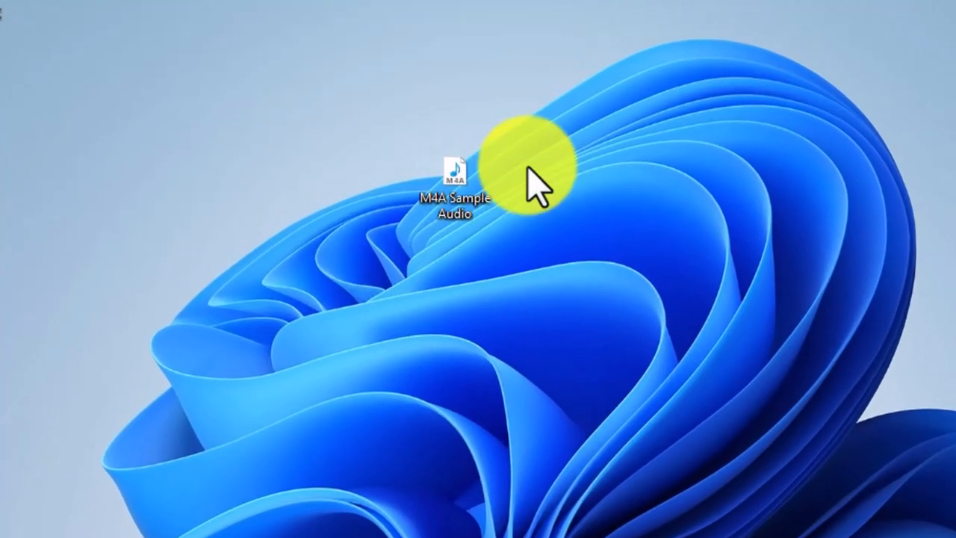
Step: Examine the detailed file properties of M4A Sample Audio on the desktop, including its item type, and close them
{"action": "right_click", "coordinate": [464, 176]}
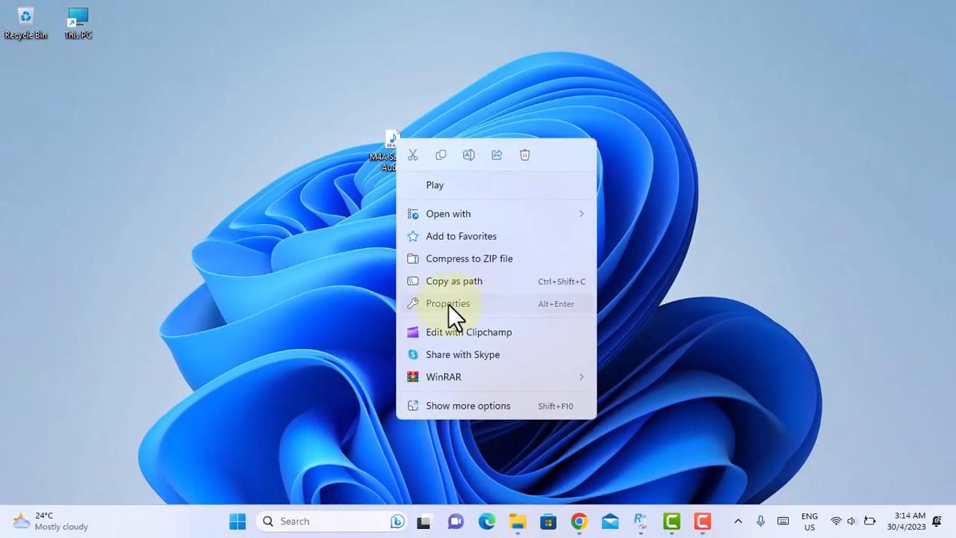
{"action": "left_click", "coordinate": [449, 304]}
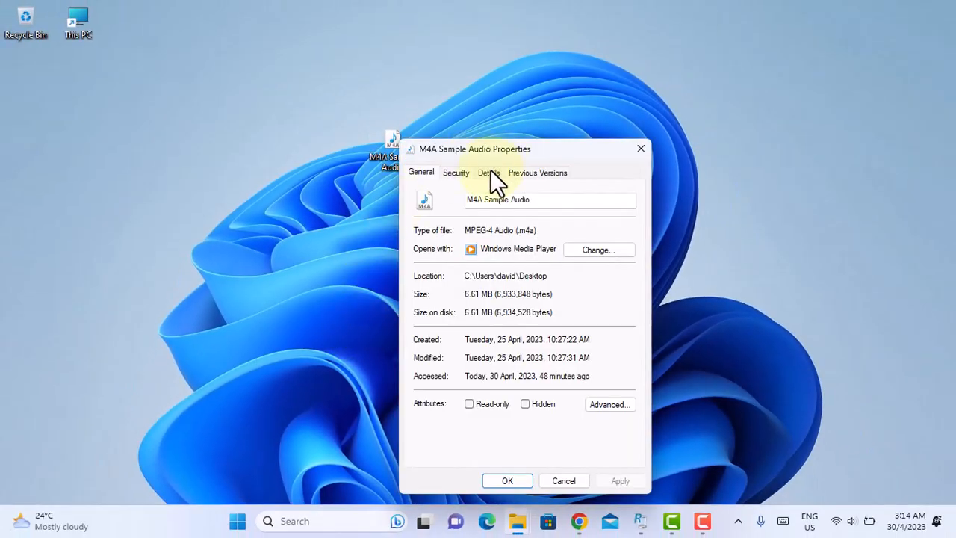
{"action": "left_click", "coordinate": [487, 172]}
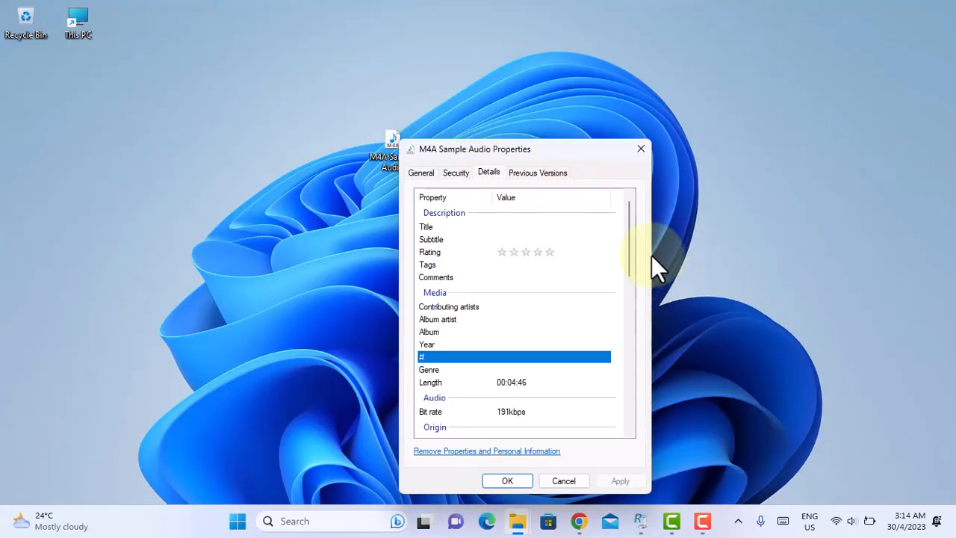
{"action": "left_click_drag", "start_coordinate": [627, 259], "coordinate": [631, 393]}
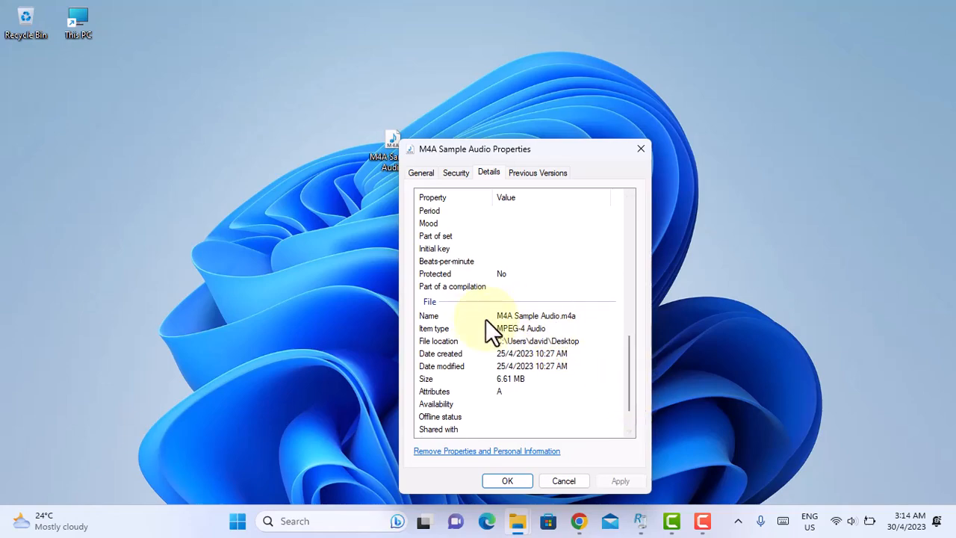
{"action": "left_click", "coordinate": [641, 148]}
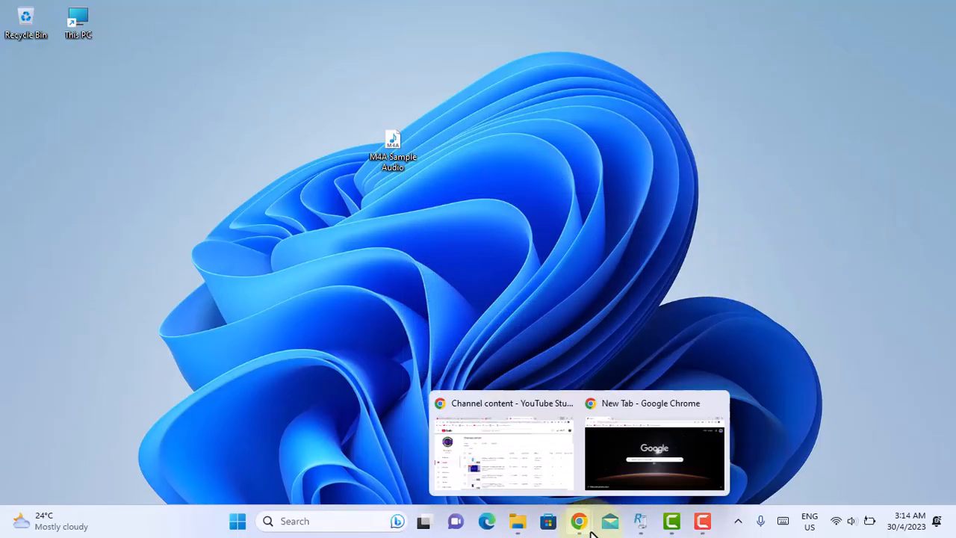
Step: Switch to the new-tab window in Google Chrome, search for vlc media player and open the official VideoLAN download page
{"action": "mouse_move", "coordinate": [579, 521]}
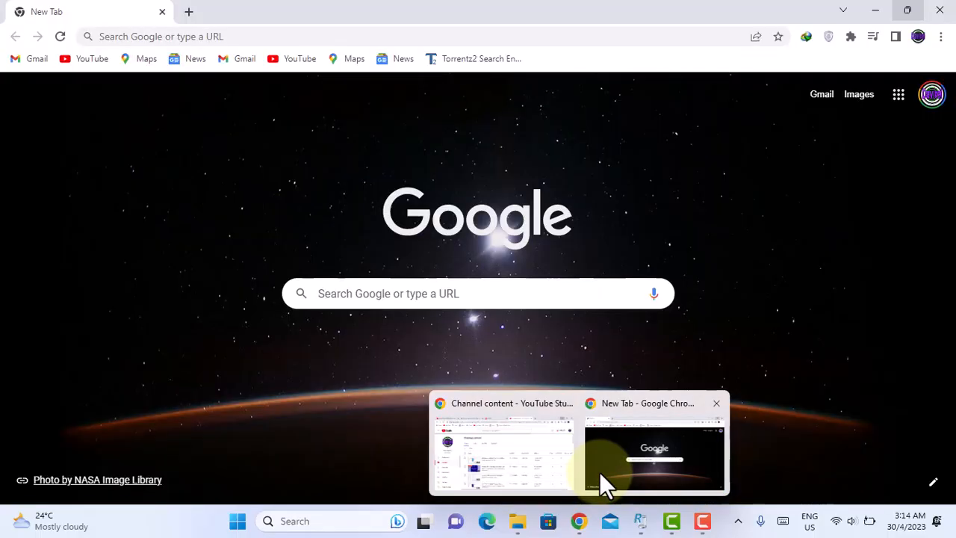
{"action": "left_click", "coordinate": [599, 472]}
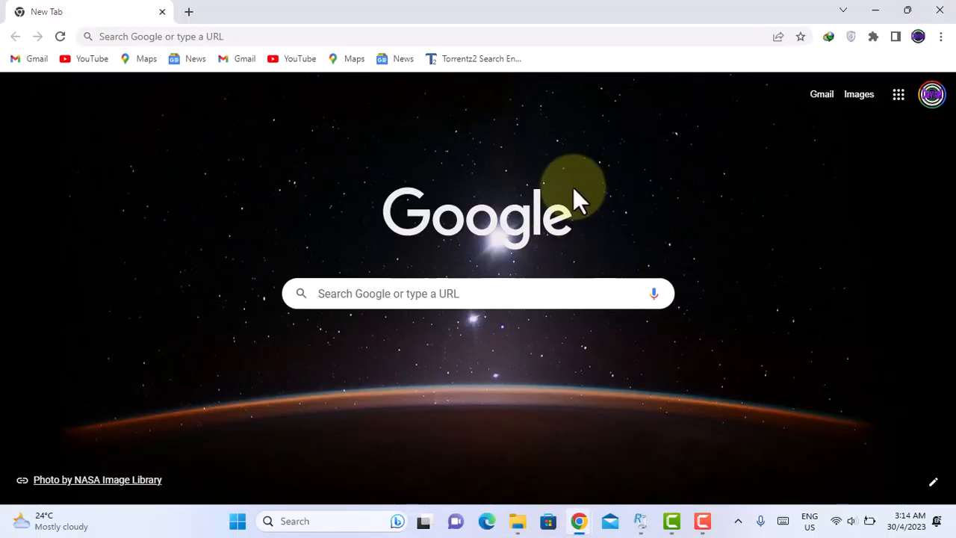
{"action": "left_click", "coordinate": [347, 285]}
{"action": "type", "text": "v"}
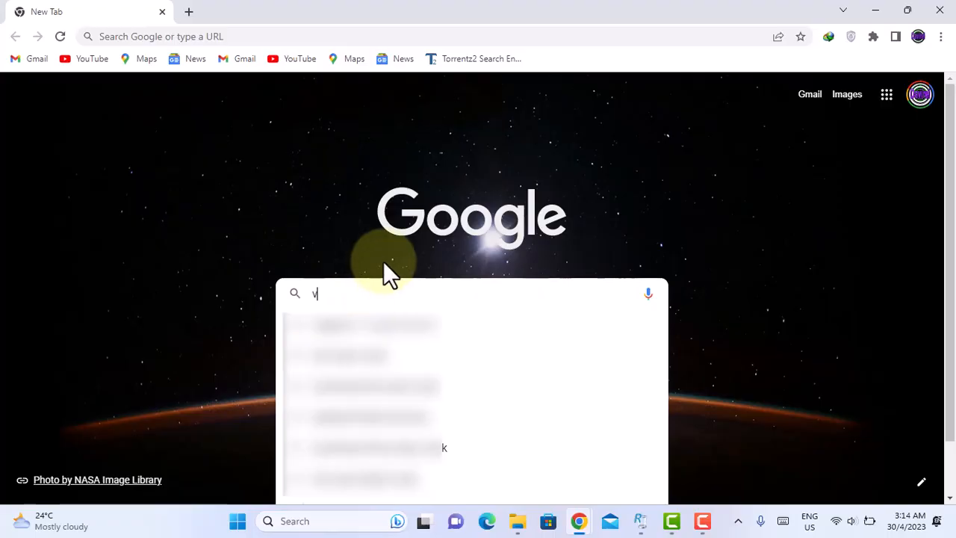
{"action": "type", "text": "lc"}
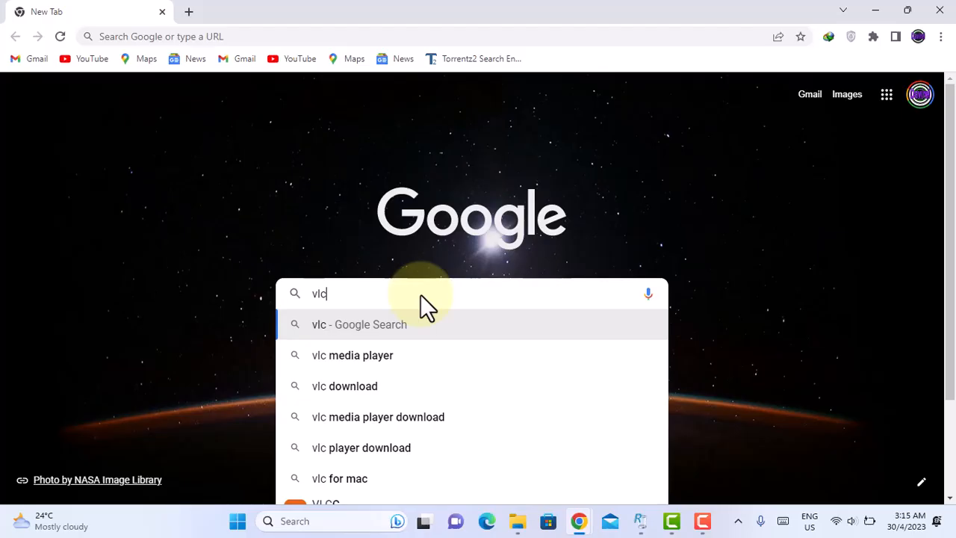
{"action": "left_click", "coordinate": [361, 356]}
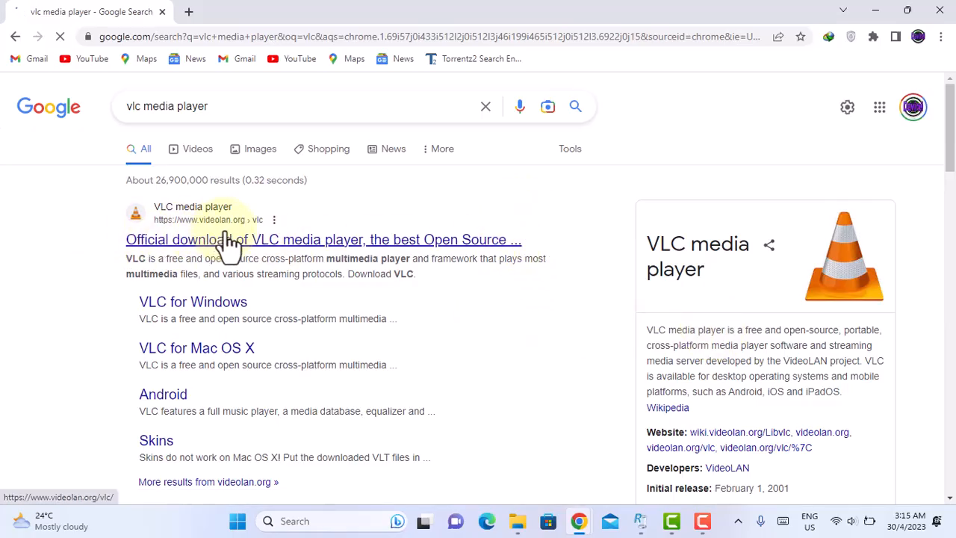
{"action": "left_click", "coordinate": [179, 240]}
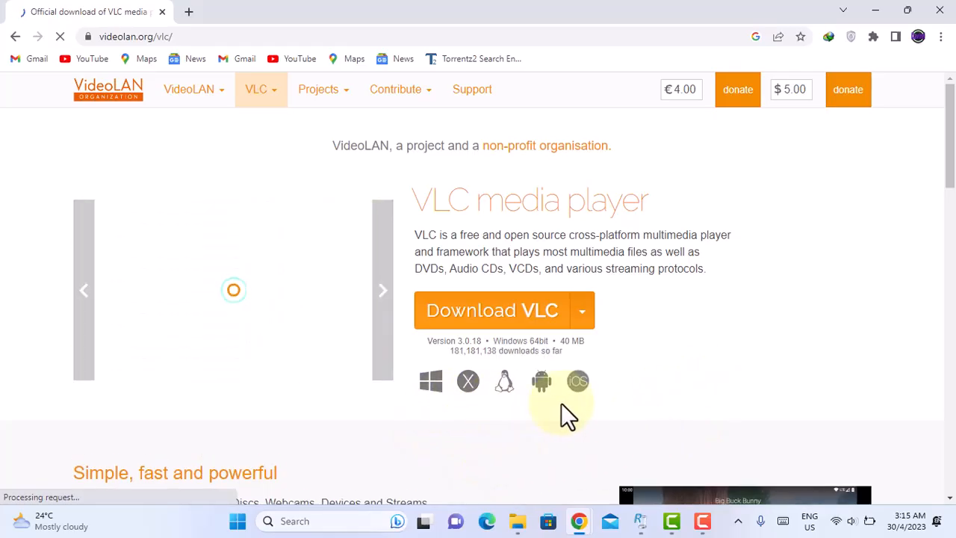
Step: Download the VLC 3.0.18 installer for Windows and open the folder containing the downloaded file
{"action": "left_click", "coordinate": [431, 388]}
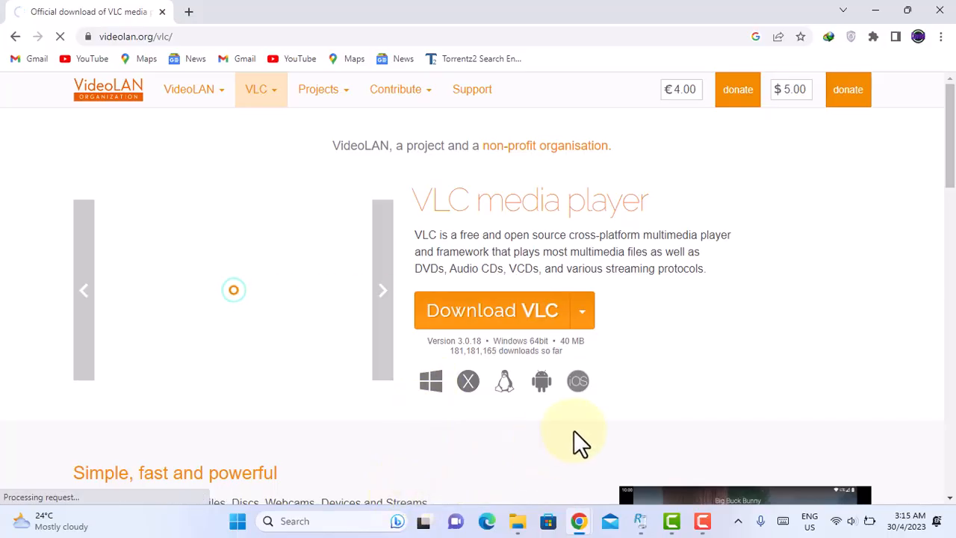
{"action": "left_click", "coordinate": [483, 317]}
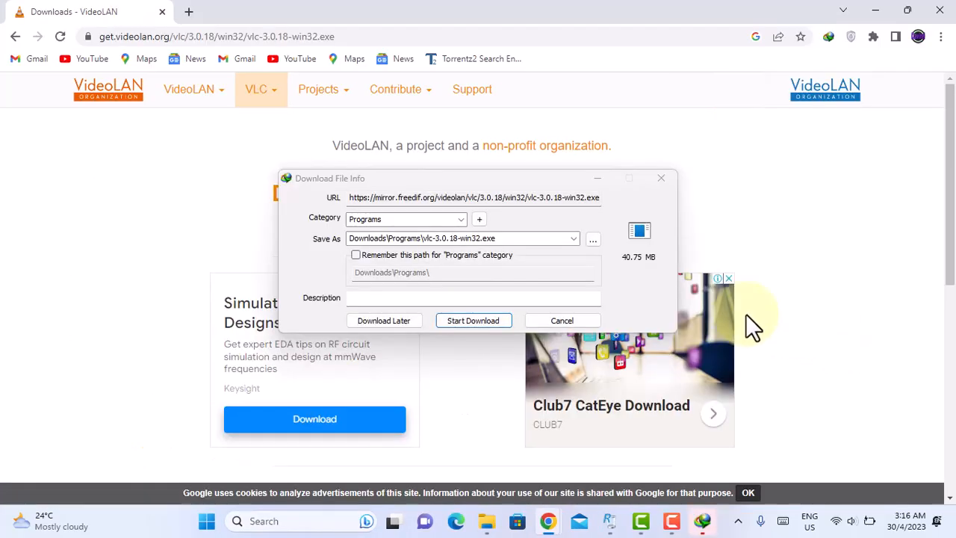
{"action": "left_click", "coordinate": [478, 321]}
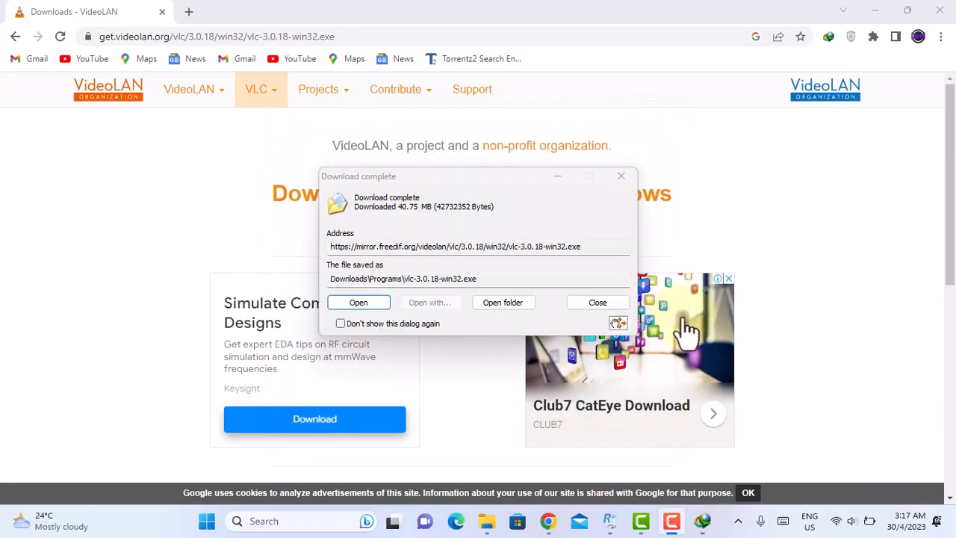
{"action": "left_click", "coordinate": [495, 296]}
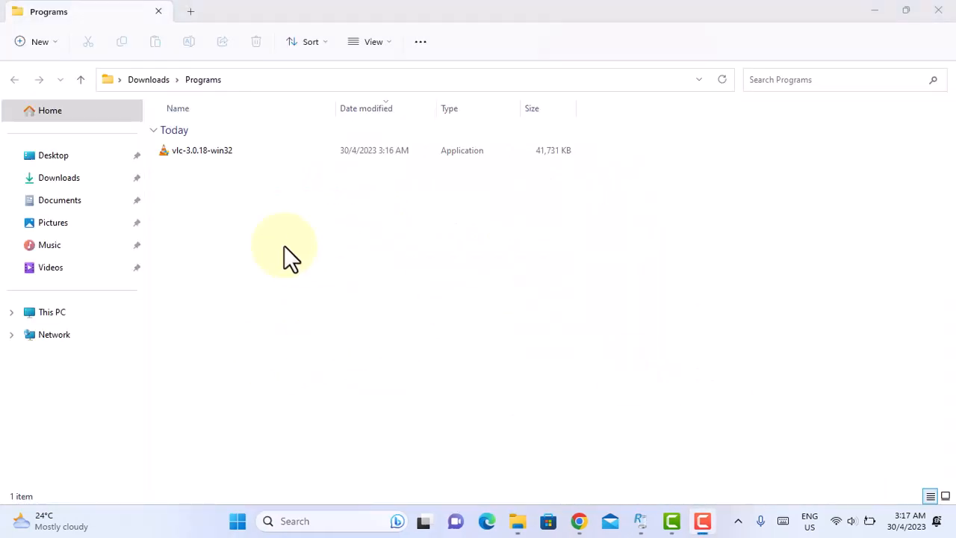
Step: Run the vlc-3.0.18-win32 installer as administrator with English as the installer language
{"action": "left_click", "coordinate": [211, 153]}
{"action": "right_click", "coordinate": [212, 153]}
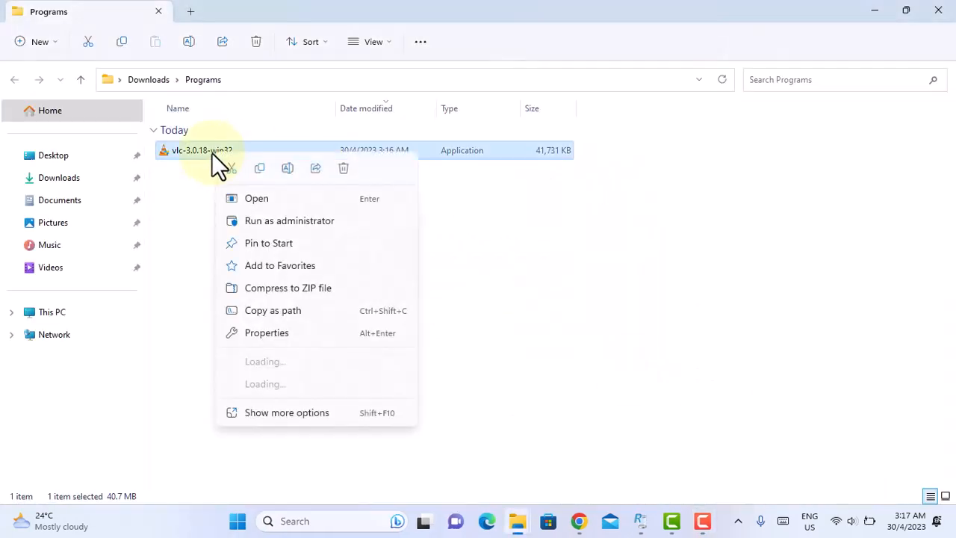
{"action": "left_click", "coordinate": [267, 219]}
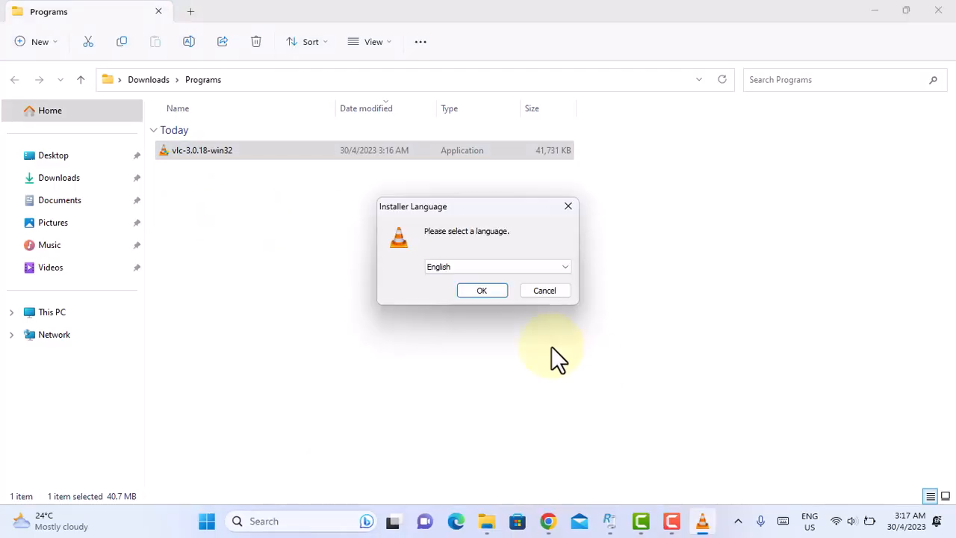
{"action": "left_click", "coordinate": [482, 291]}
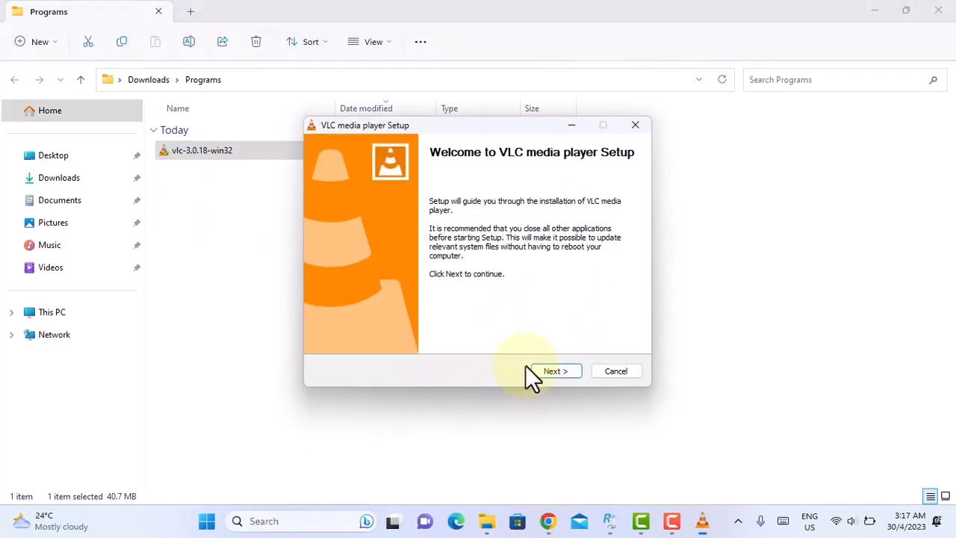
Step: Accept the setup defaults, install VLC in C:\Program Files (x86)\VideoLAN\VLC and finish the setup
{"action": "left_click", "coordinate": [553, 373]}
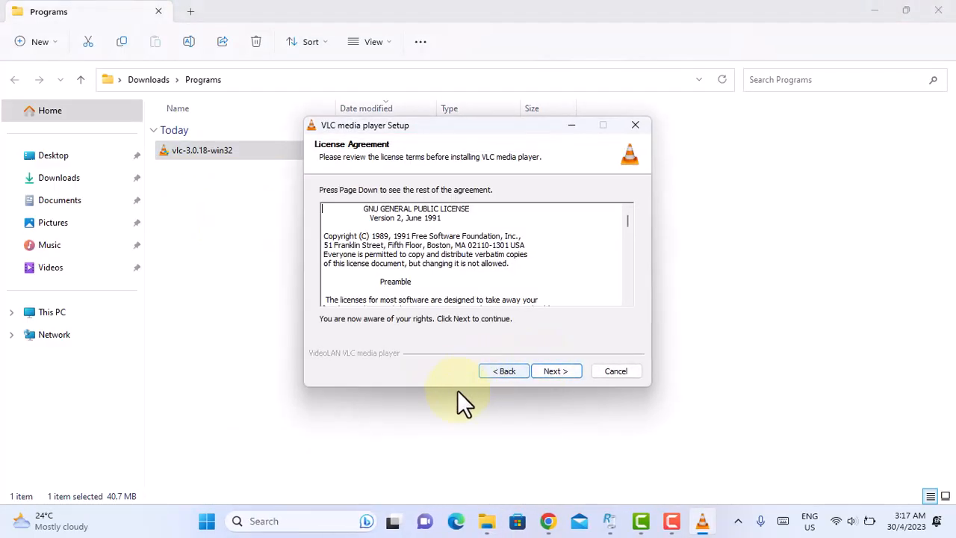
{"action": "left_click", "coordinate": [561, 377]}
{"action": "left_click", "coordinate": [566, 372]}
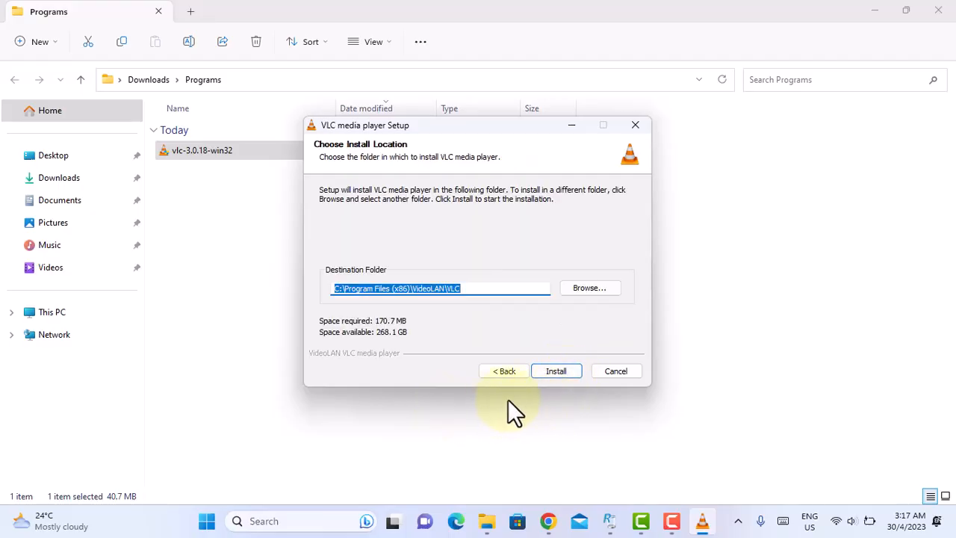
{"action": "left_click", "coordinate": [556, 372]}
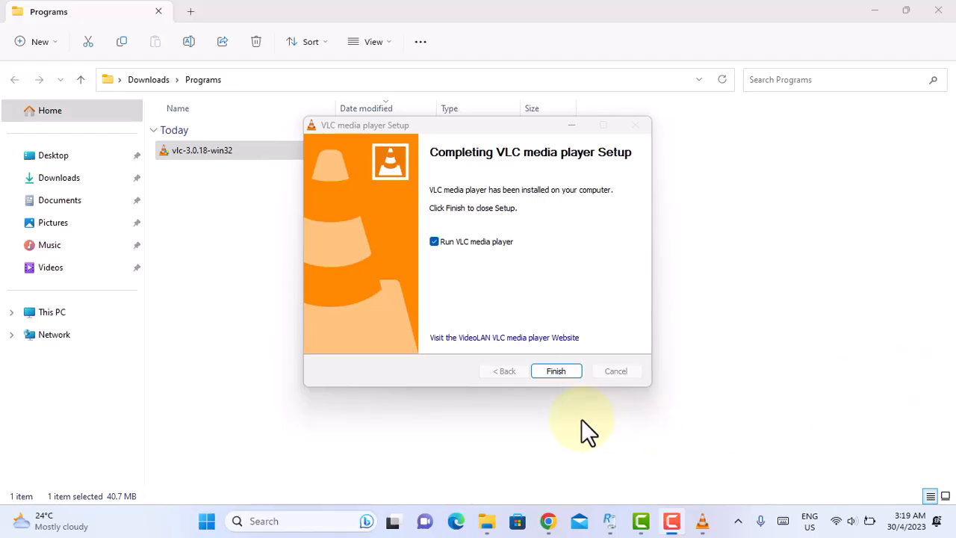
{"action": "left_click", "coordinate": [568, 375]}
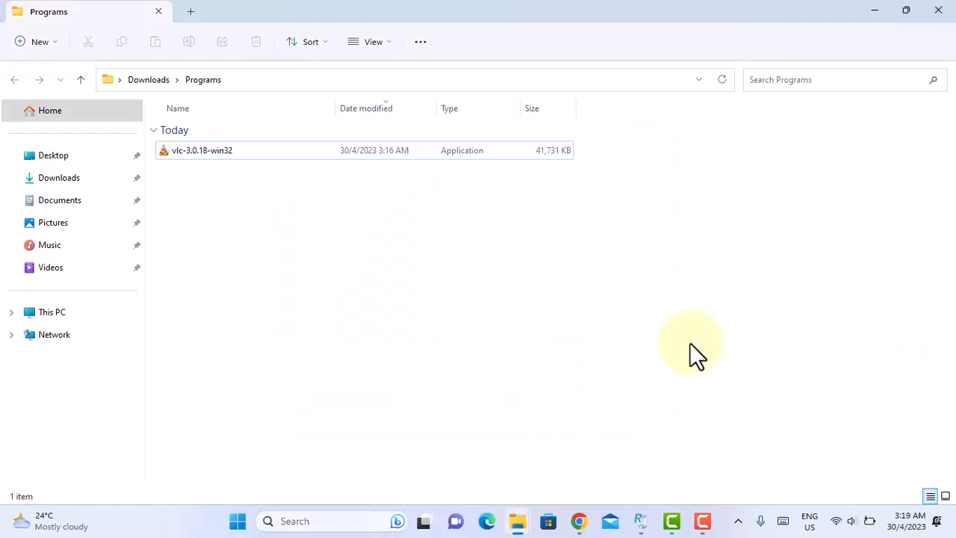
Step: Minimize the Programs folder, place the VLC media player shortcut beside M4A Sample Audio on the desktop and launch VLC
{"action": "left_click", "coordinate": [873, 13]}
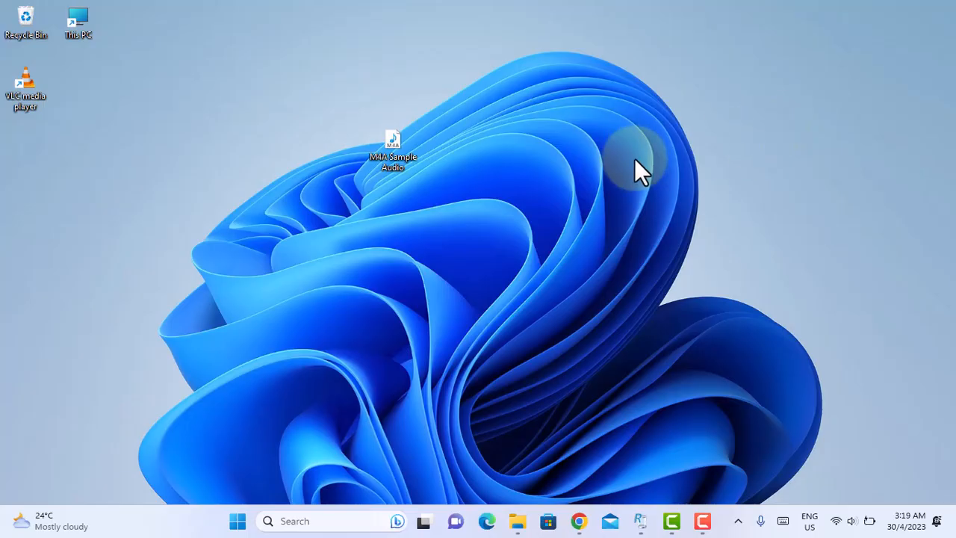
{"action": "left_click_drag", "start_coordinate": [315, 178], "coordinate": [291, 156]}
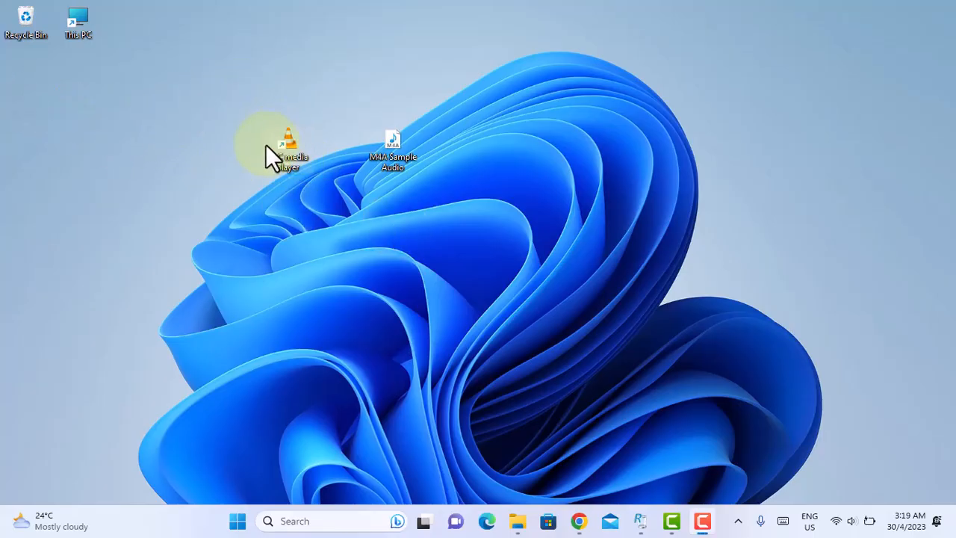
{"action": "double_click", "coordinate": [290, 150]}
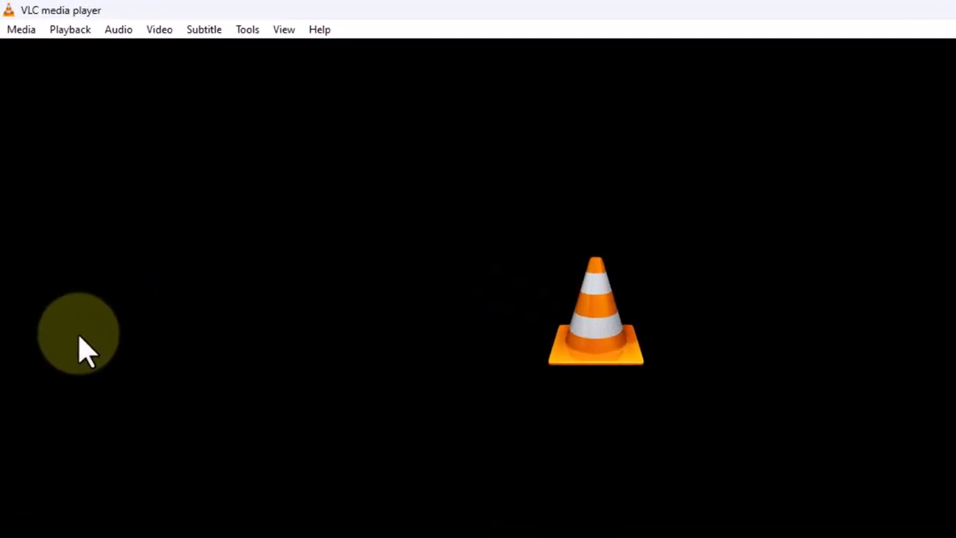
Step: Start a Convert / Save job and add M4A Sample Audio from the Desktop as its source file
{"action": "left_click", "coordinate": [21, 30]}
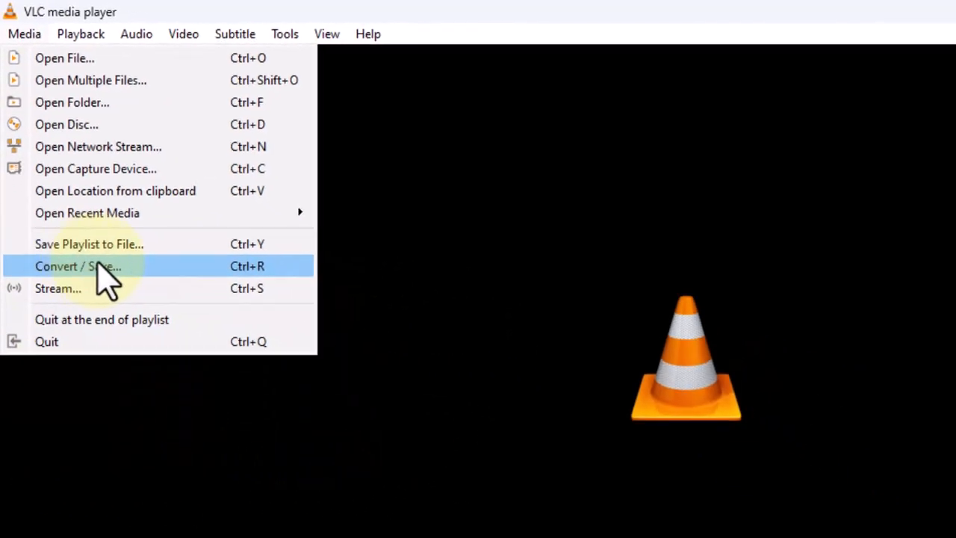
{"action": "left_click", "coordinate": [105, 275]}
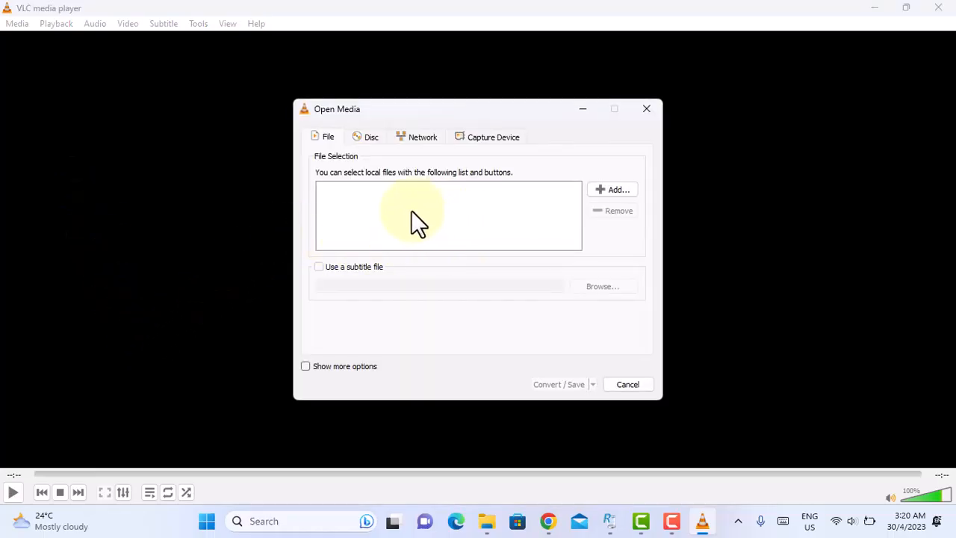
{"action": "left_click", "coordinate": [606, 189]}
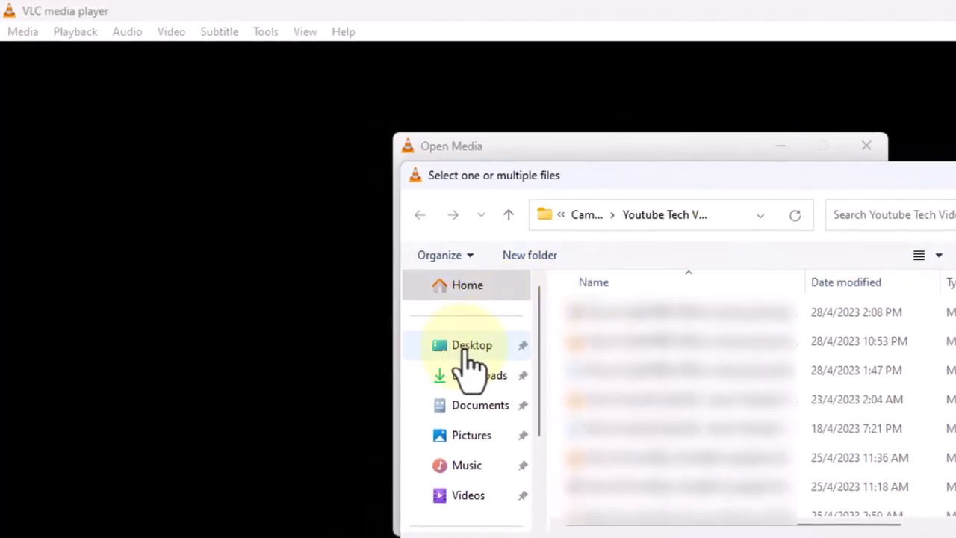
{"action": "left_click", "coordinate": [465, 351]}
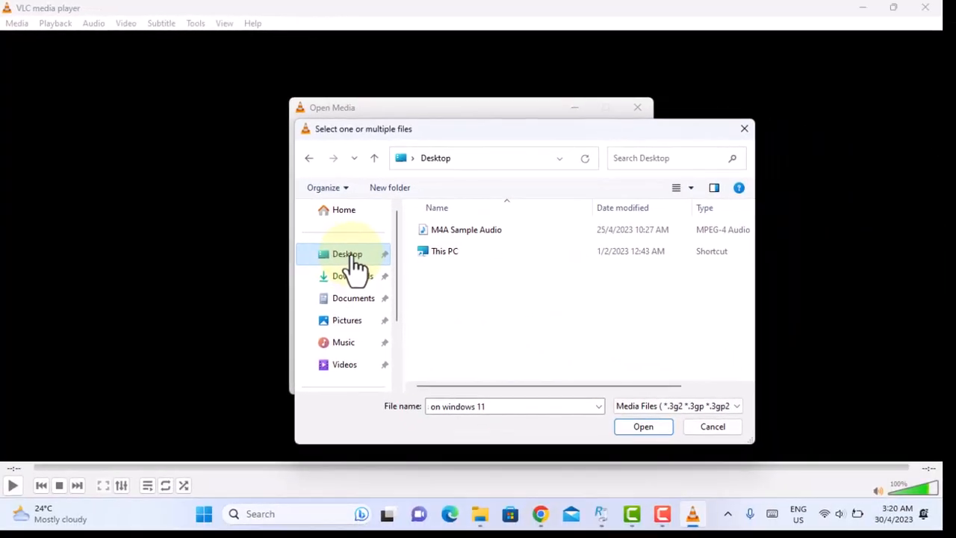
{"action": "left_click", "coordinate": [447, 228]}
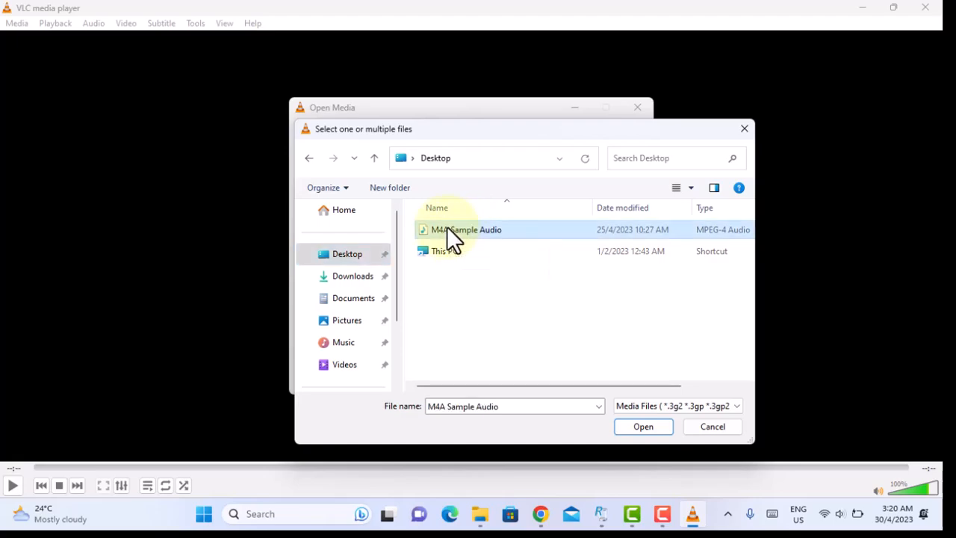
{"action": "left_click", "coordinate": [639, 423]}
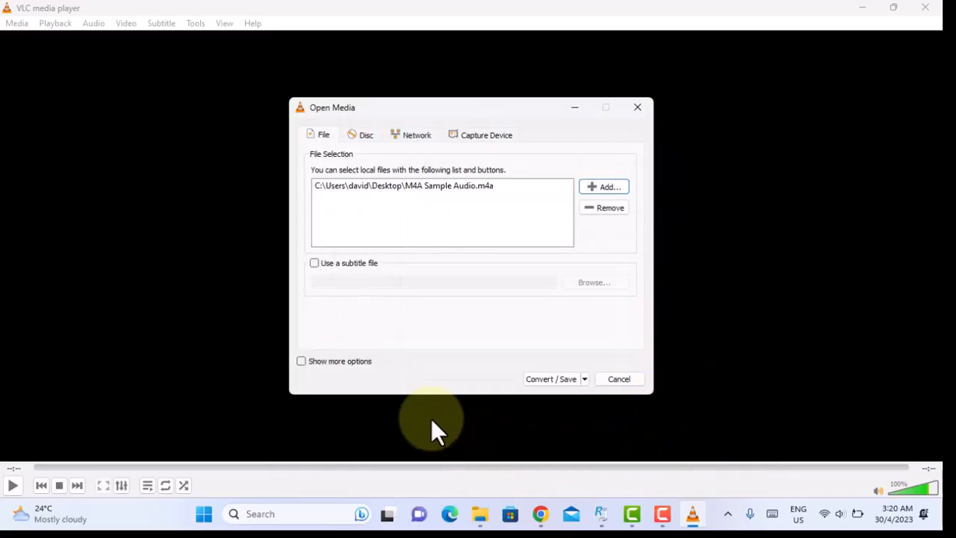
Step: Proceed to the conversion settings for M4A Sample Audio and choose the Audio - MP3 profile
{"action": "left_click", "coordinate": [553, 379]}
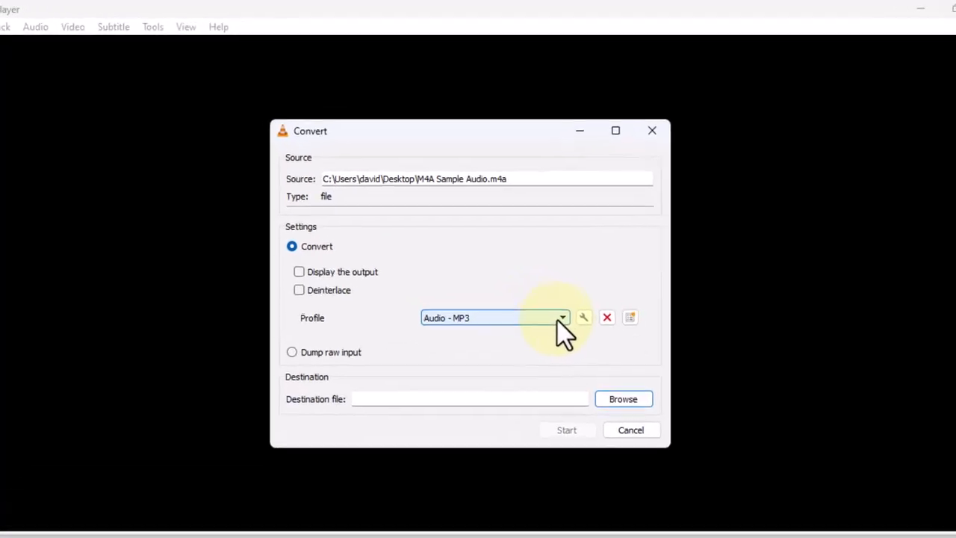
{"action": "left_click", "coordinate": [571, 351]}
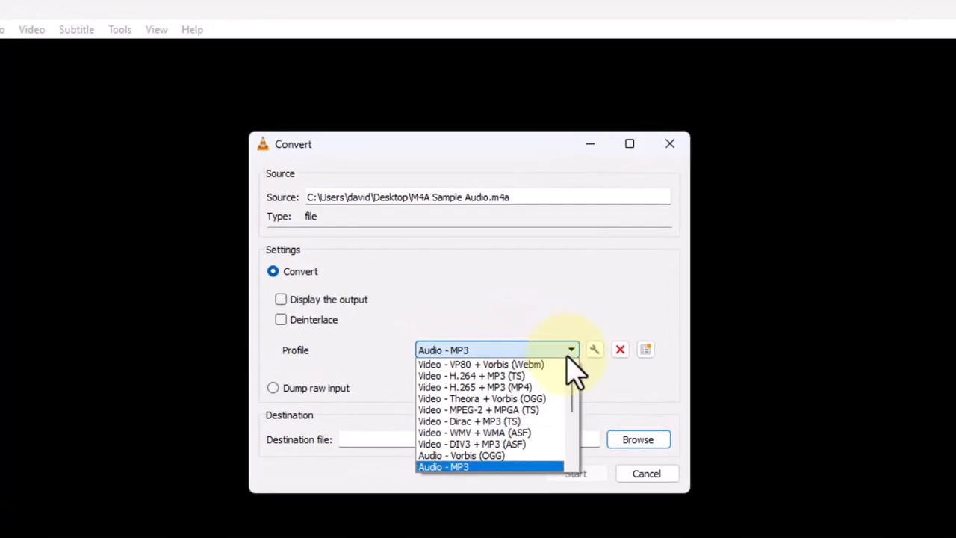
{"action": "scroll", "coordinate": [572, 395], "scroll_direction": "up", "scroll_amount": 1}
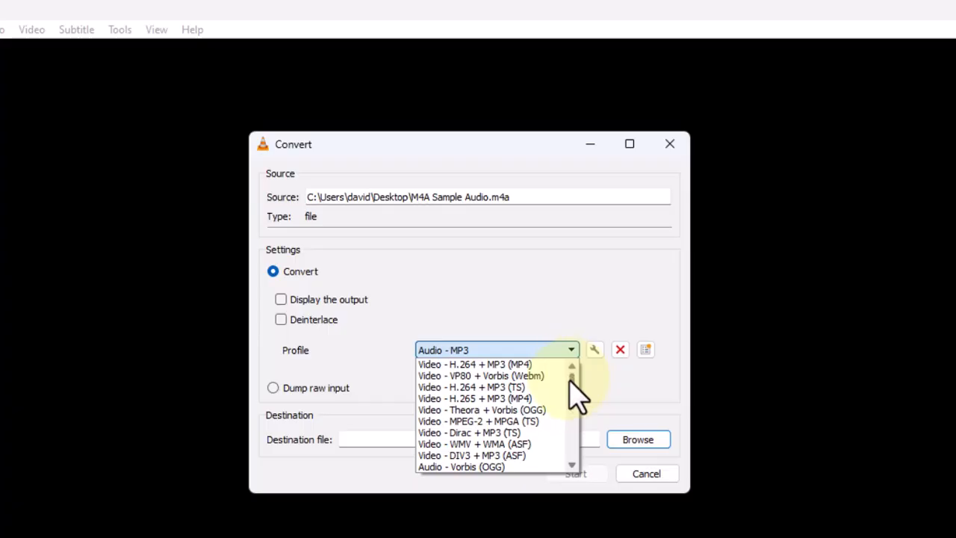
{"action": "left_click_drag", "start_coordinate": [573, 380], "coordinate": [572, 401]}
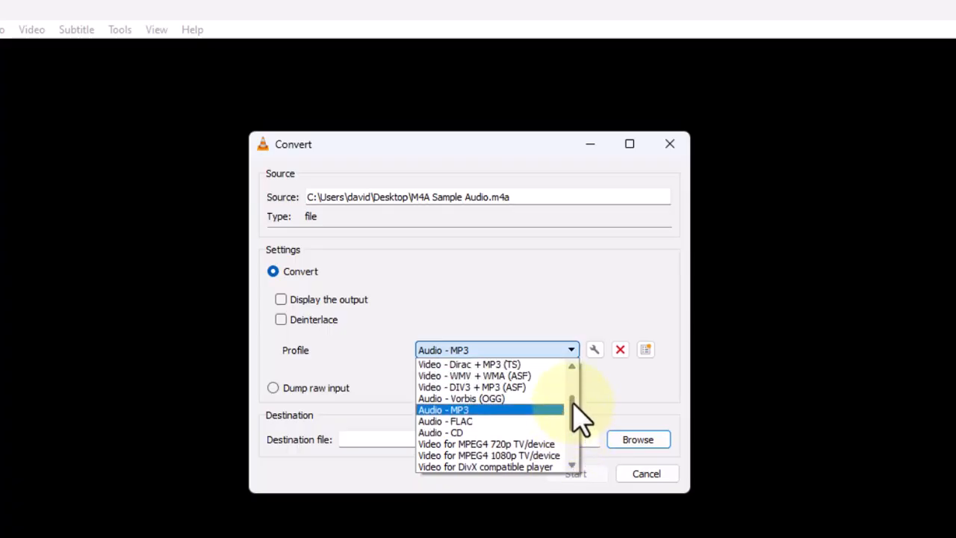
{"action": "left_click", "coordinate": [487, 411]}
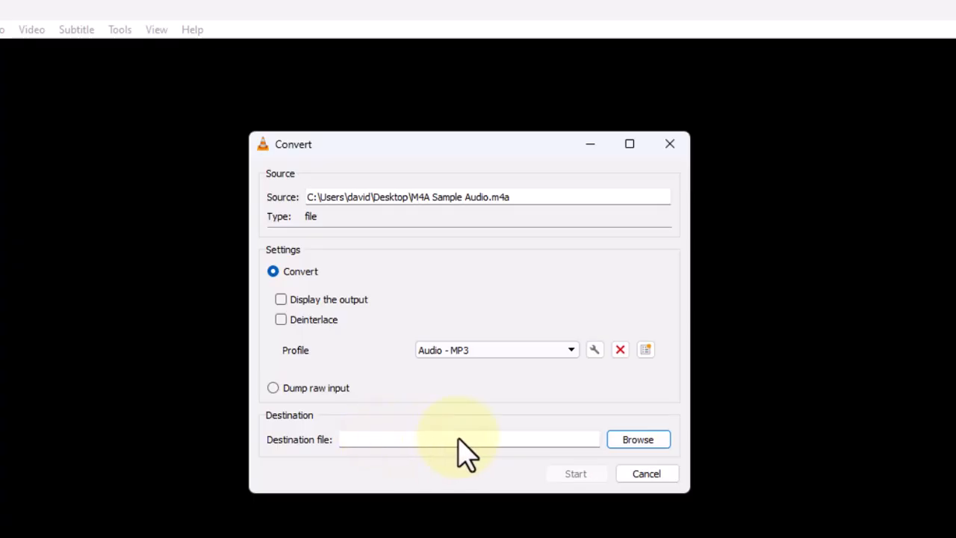
Step: Set the destination file to M4A Sample Audio Fixed as an mp3 on the Desktop and start the conversion
{"action": "left_click", "coordinate": [638, 441]}
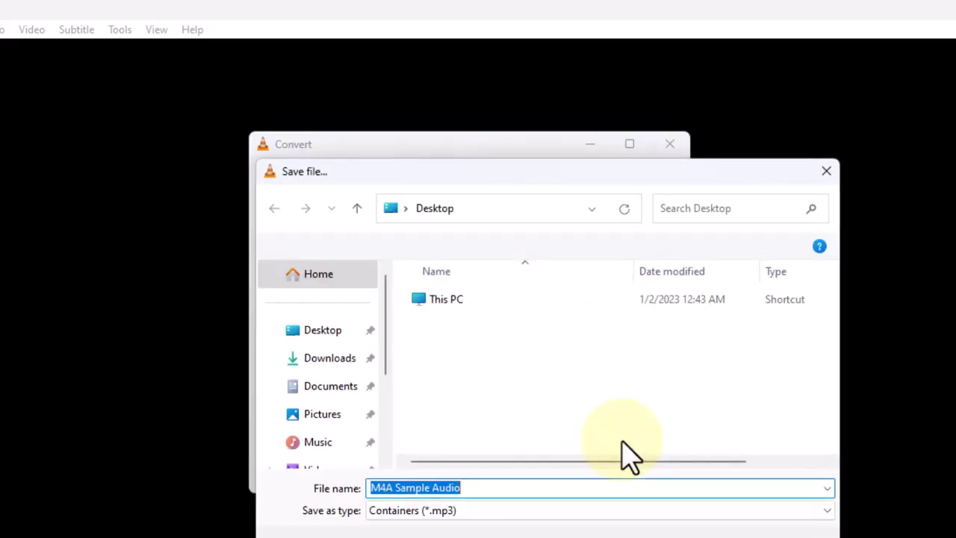
{"action": "left_click", "coordinate": [497, 487]}
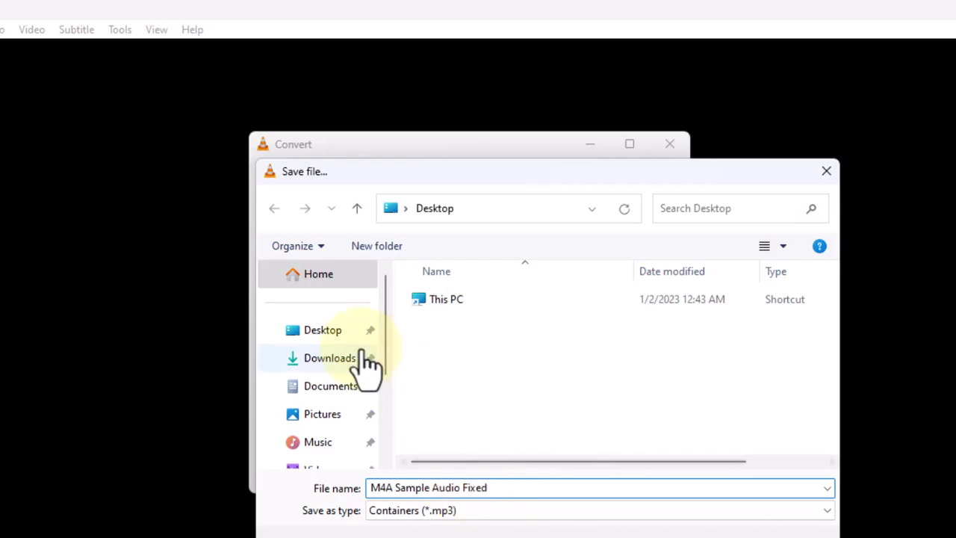
{"action": "left_click", "coordinate": [332, 336]}
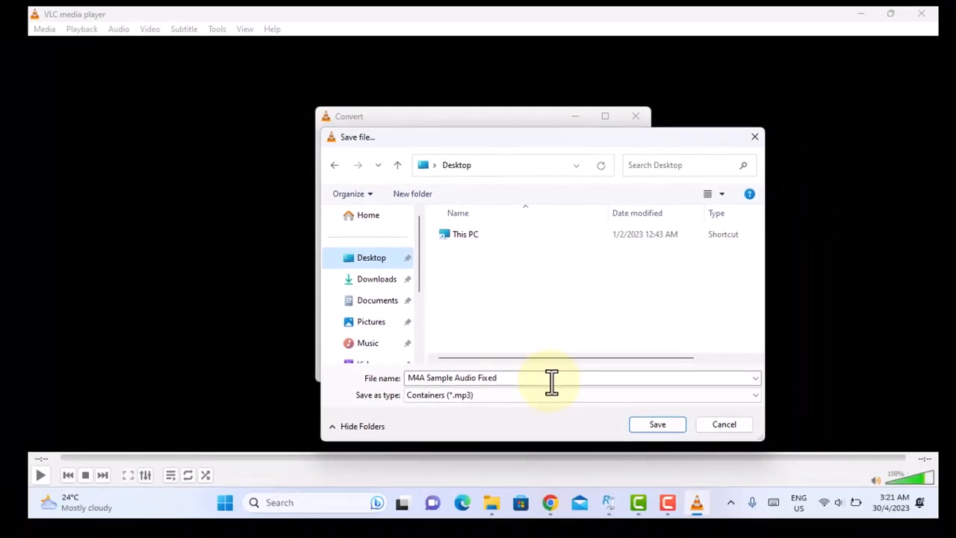
{"action": "left_click", "coordinate": [655, 423]}
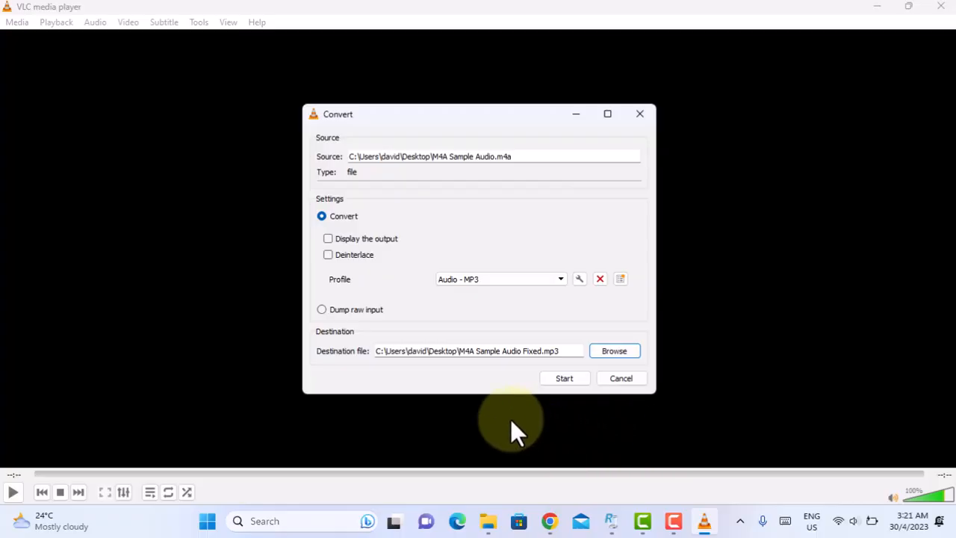
{"action": "left_click", "coordinate": [558, 377]}
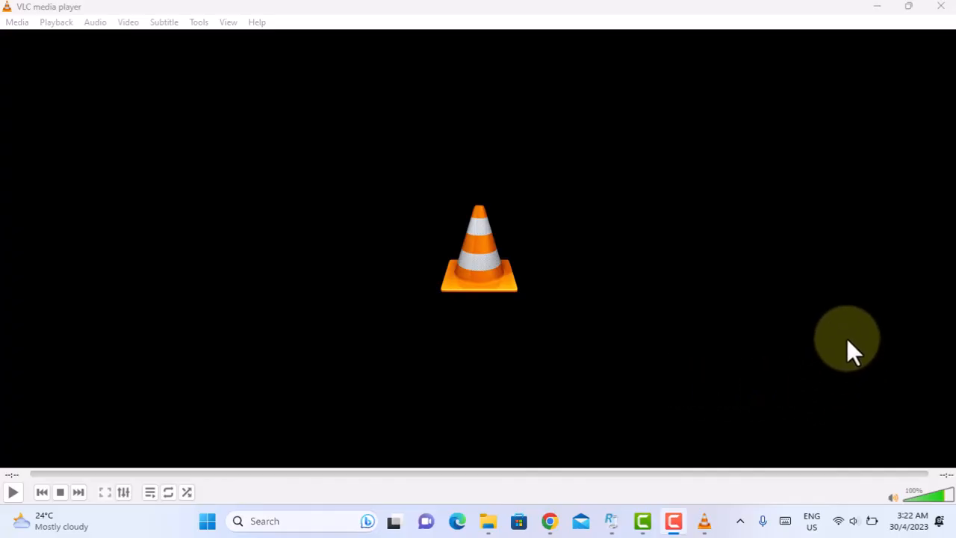
Step: Minimize VLC and place the converted M4A Sample Audio Fixed file beside M4A Sample Audio on the desktop
{"action": "left_click", "coordinate": [878, 6]}
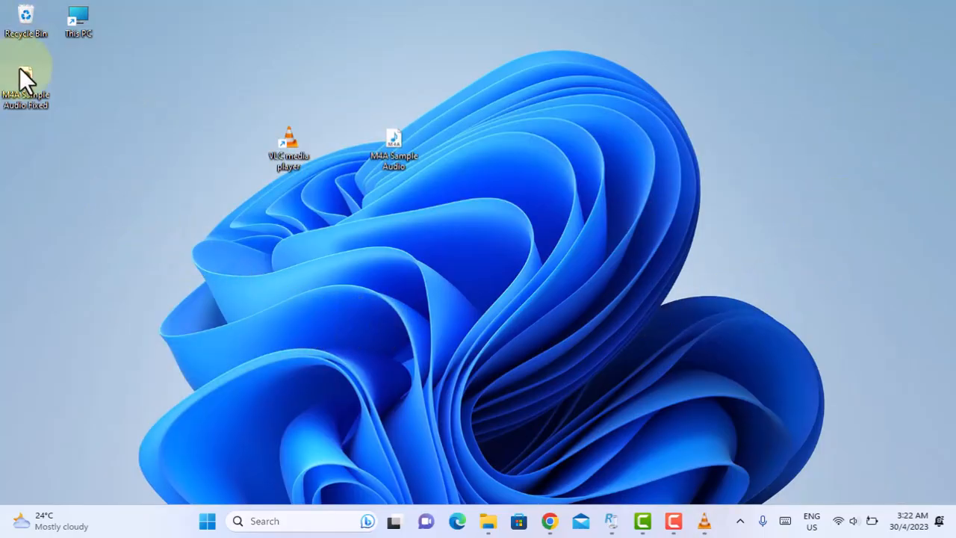
{"action": "left_click_drag", "start_coordinate": [21, 75], "coordinate": [519, 133]}
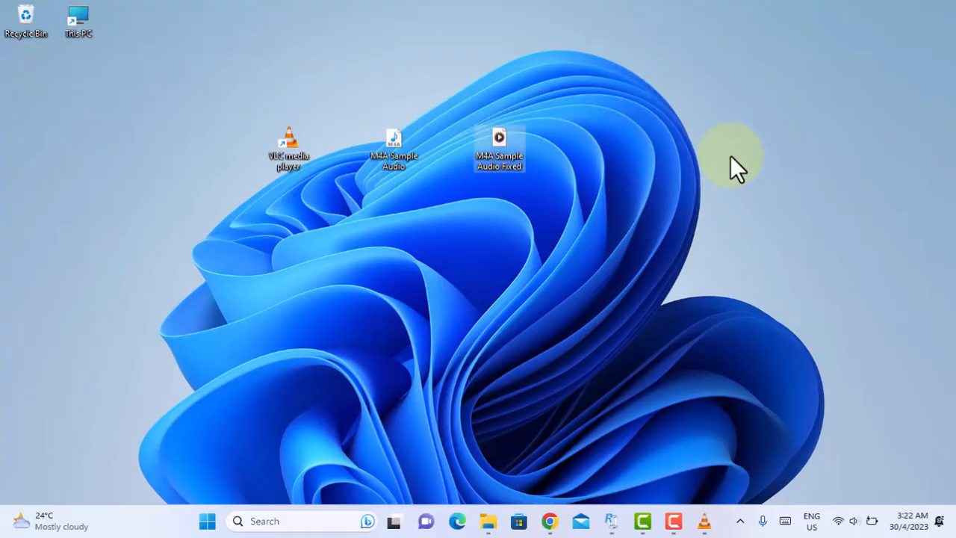
Step: Check the file type and detailed properties of M4A Sample Audio Fixed, and close its properties
{"action": "right_click", "coordinate": [502, 138]}
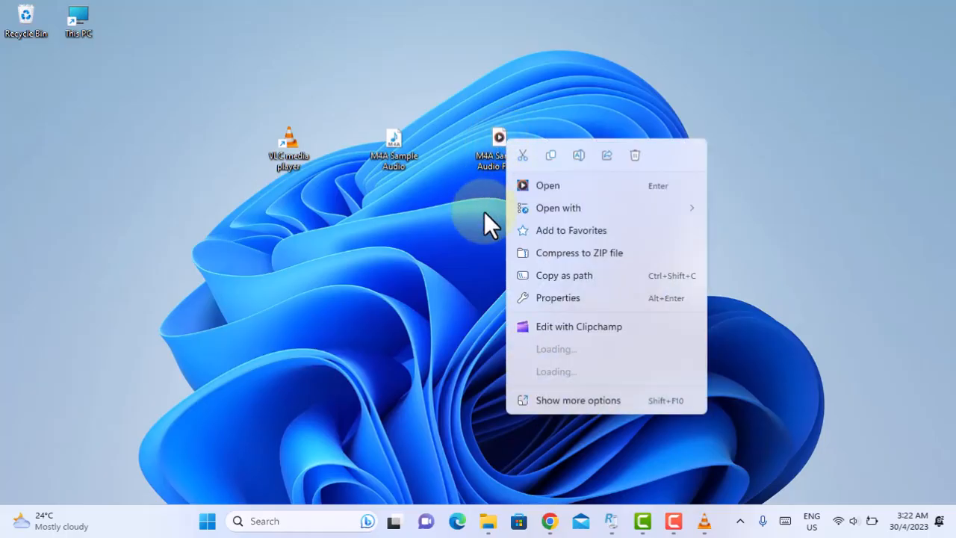
{"action": "left_click", "coordinate": [549, 297]}
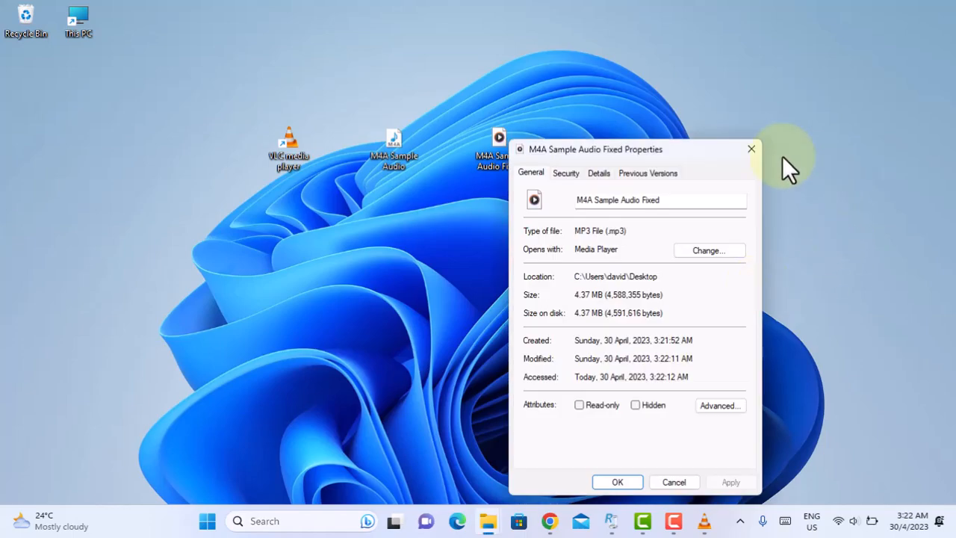
{"action": "left_click", "coordinate": [602, 172]}
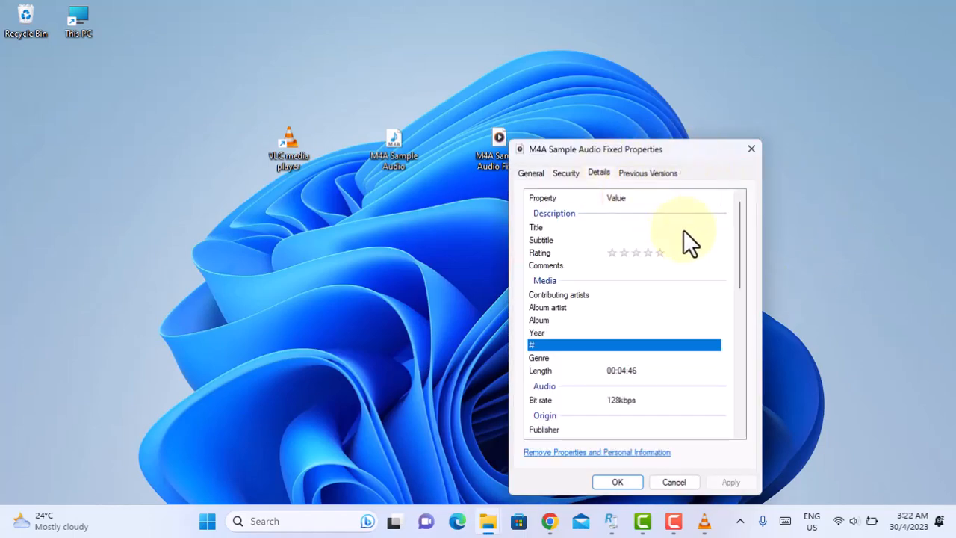
{"action": "left_click_drag", "start_coordinate": [740, 240], "coordinate": [733, 377]}
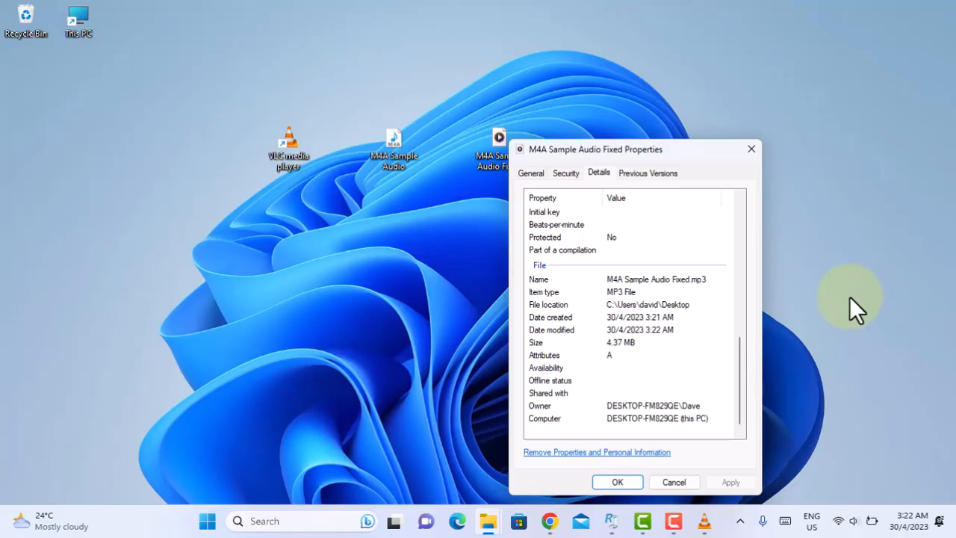
{"action": "left_click", "coordinate": [751, 149]}
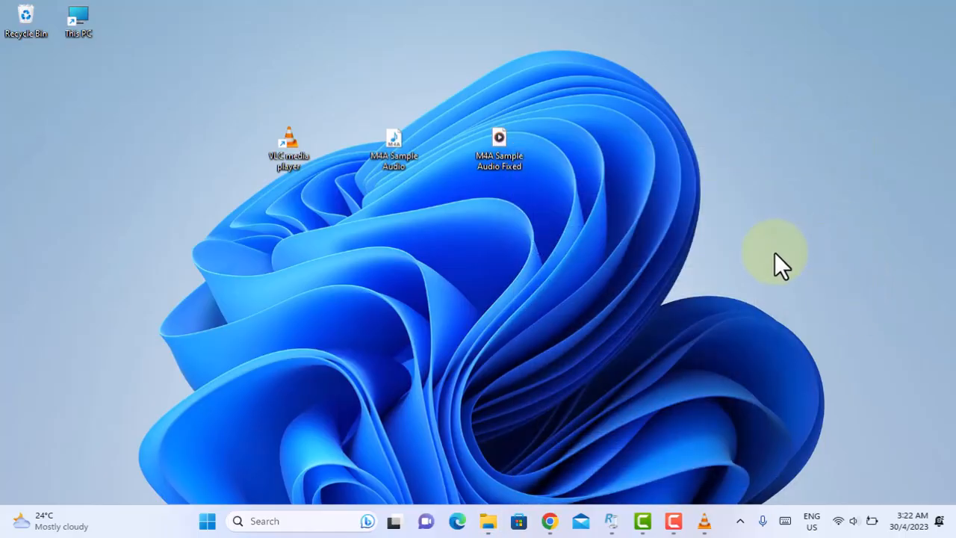